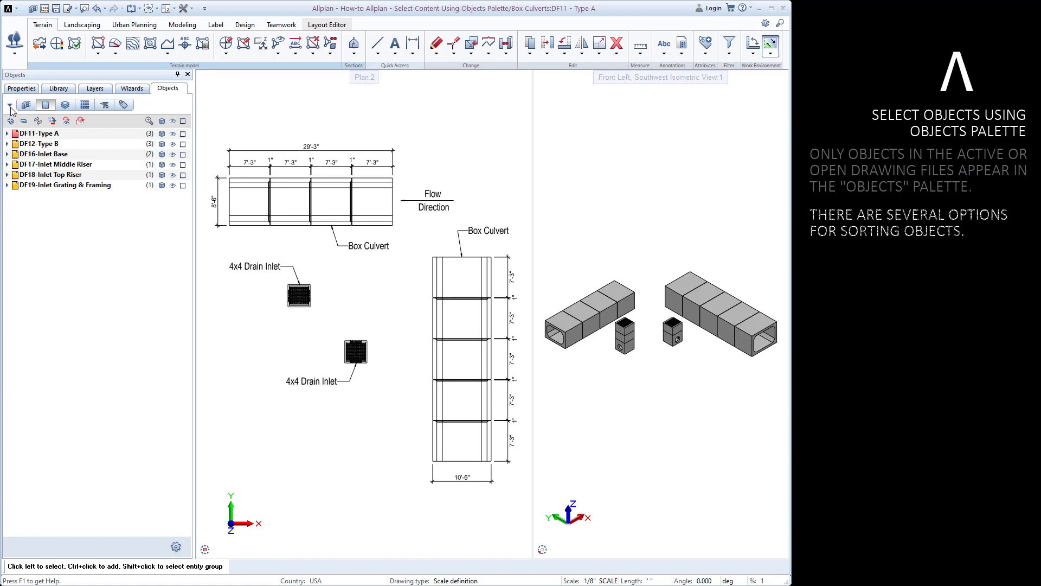
Show the sort levels and expand DF11-Type A down to its two Text and two Text Leader objects
left_click(10, 106)
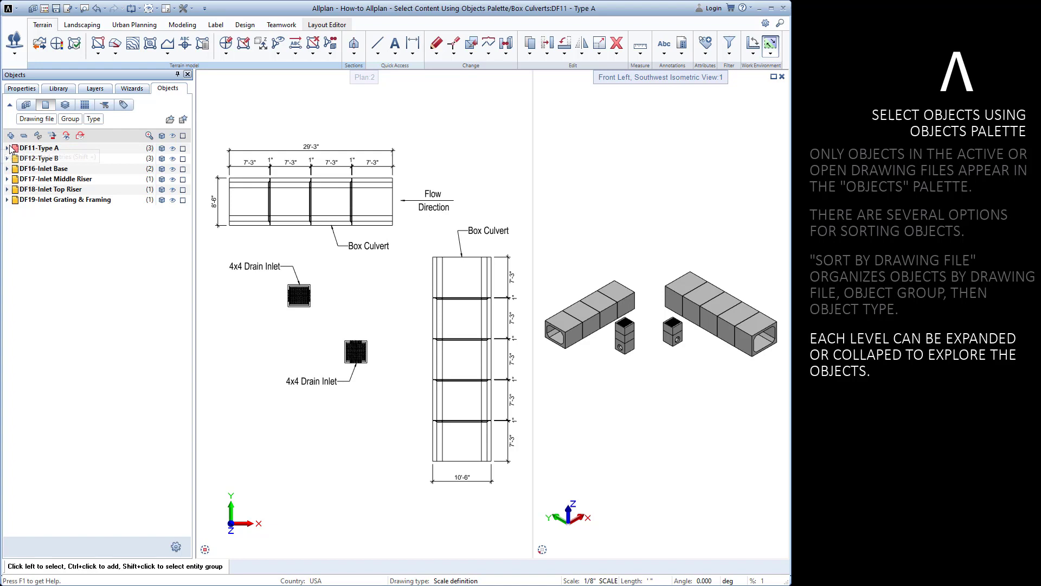
left_click(7, 148)
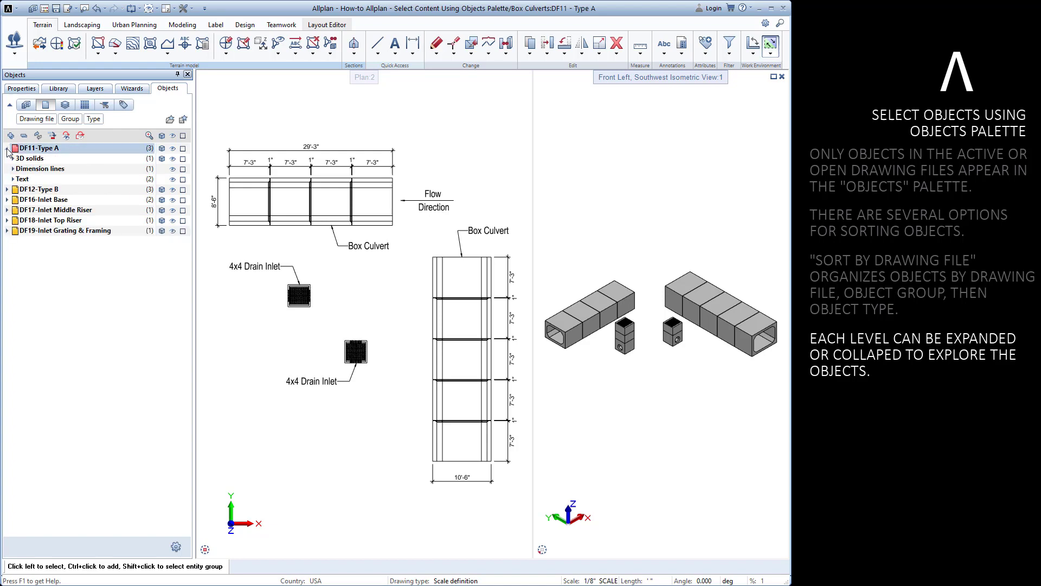
left_click(13, 179)
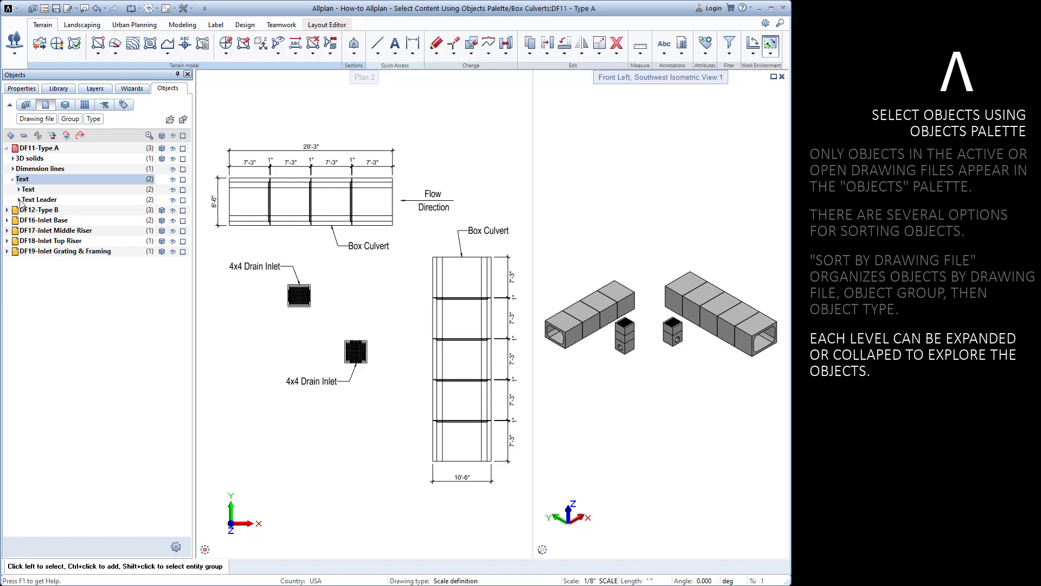
left_click(19, 200)
left_click(19, 190)
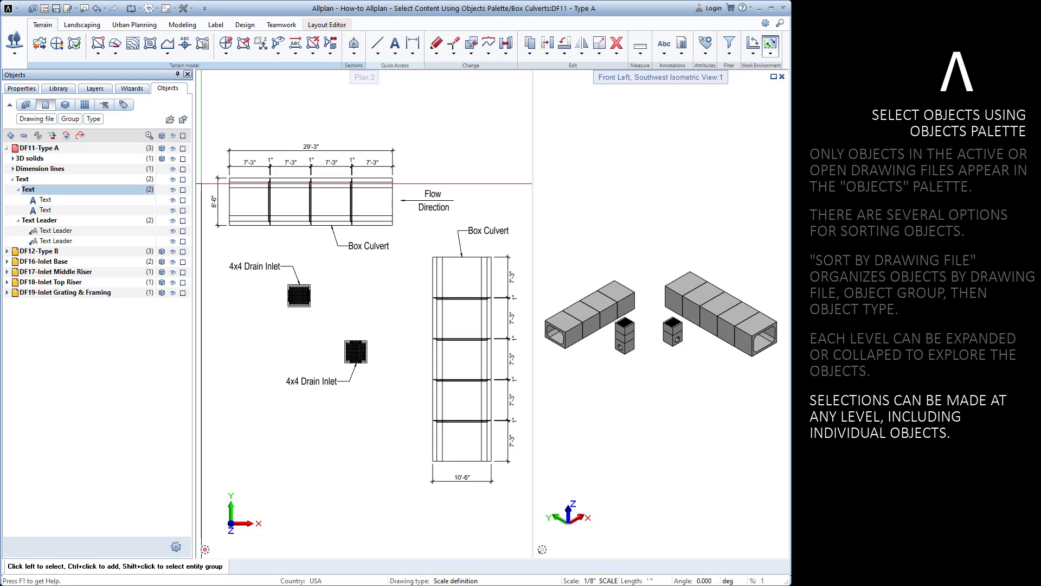
Select and deselect DF11-Type A, then the Text group, then the Text subgroup
left_click(183, 148)
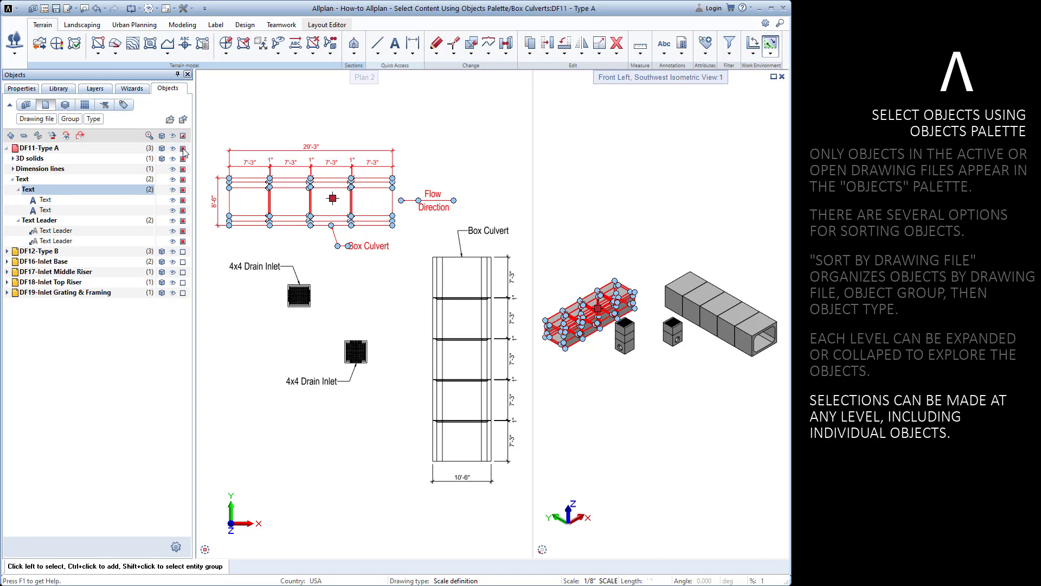
left_click(182, 148)
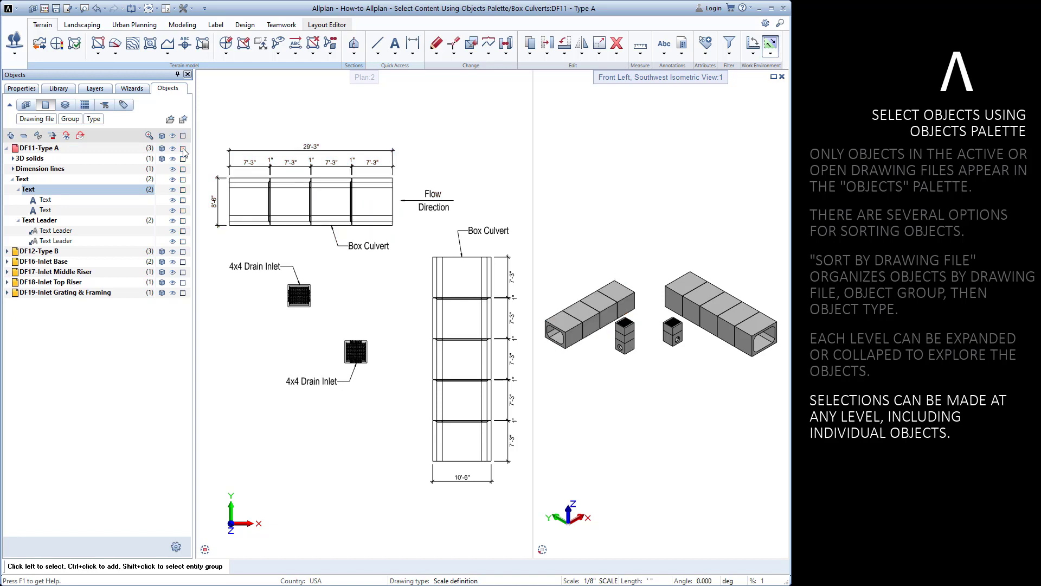
left_click(183, 180)
left_click(183, 180)
left_click(184, 190)
left_click(185, 190)
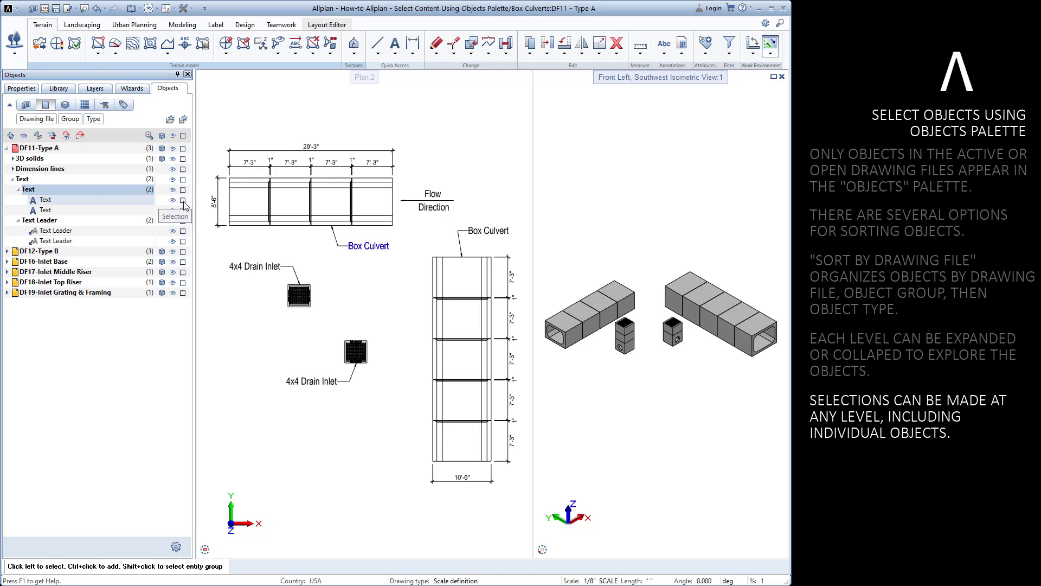
Pick individual labels, leaving only the Box Culvert and Flow Direction leaders selected
left_click(183, 201)
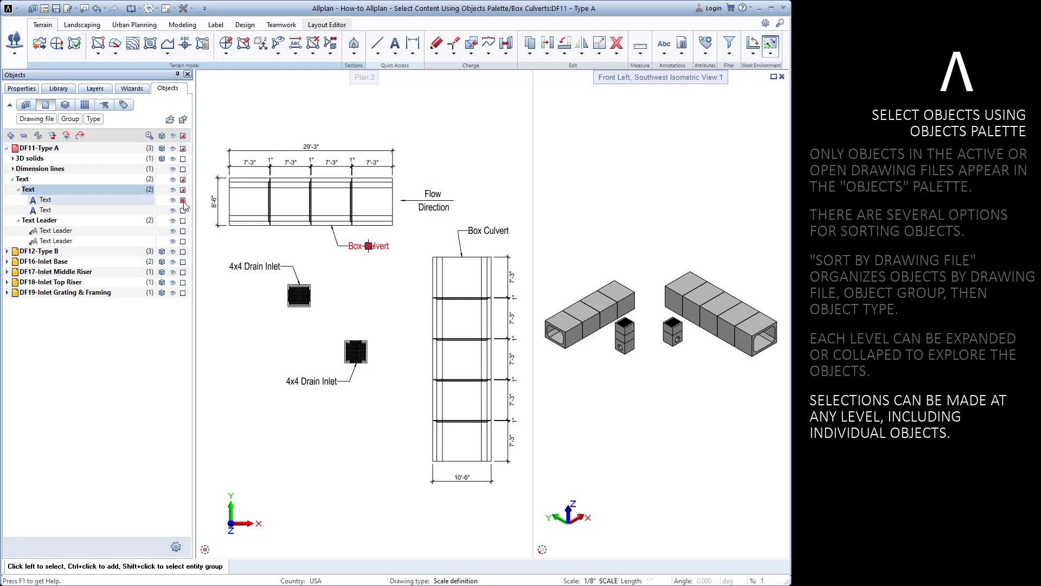
left_click(183, 231)
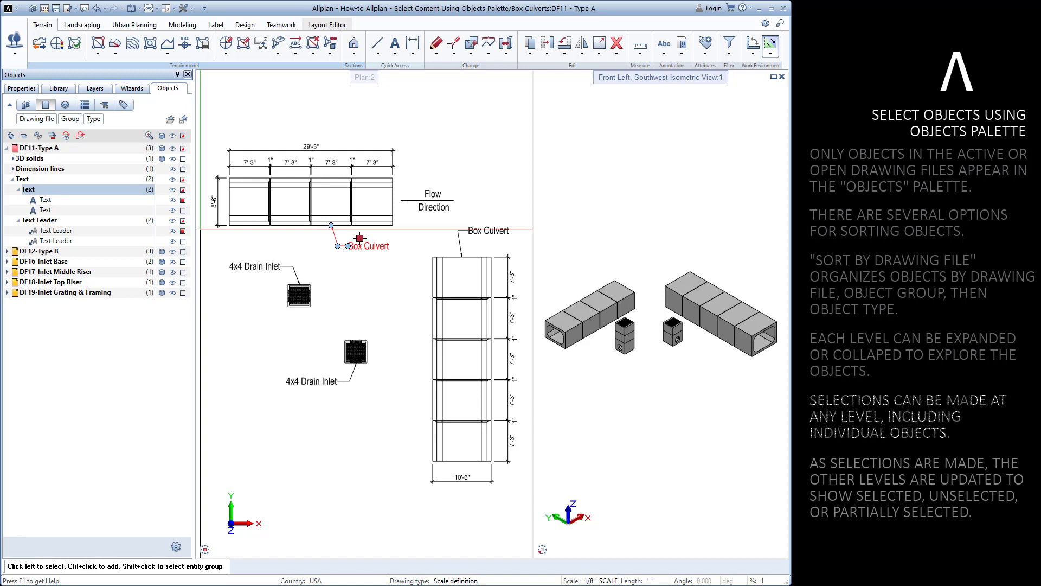
left_click(184, 242)
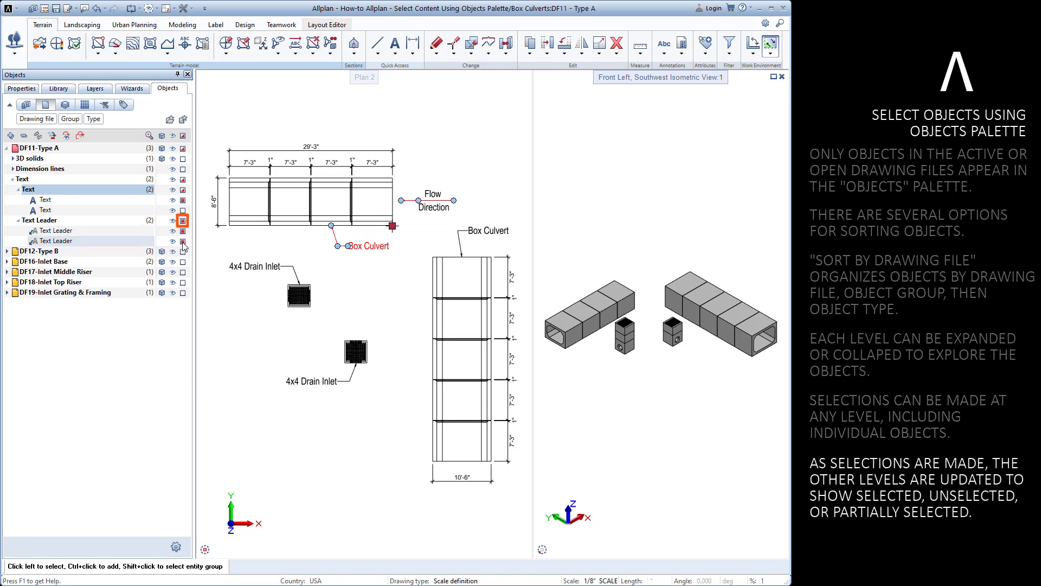
left_click(183, 211)
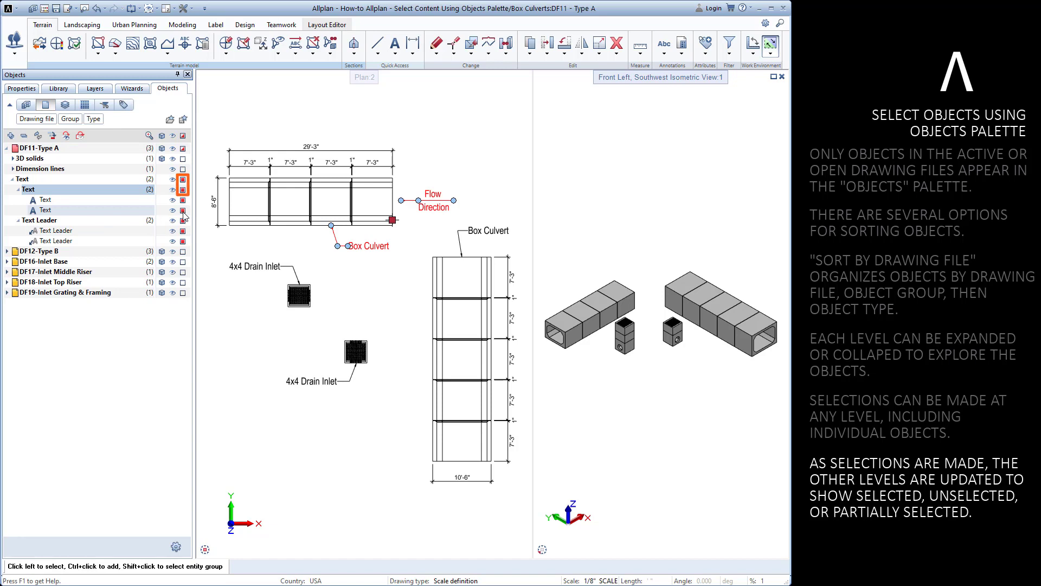
left_click(182, 199)
left_click(184, 201)
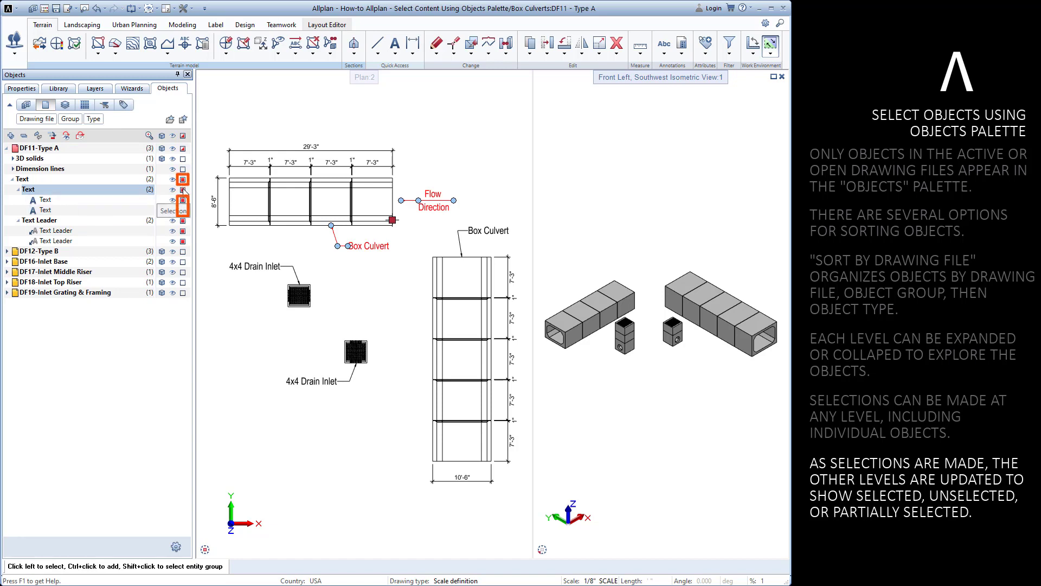
left_click(182, 190)
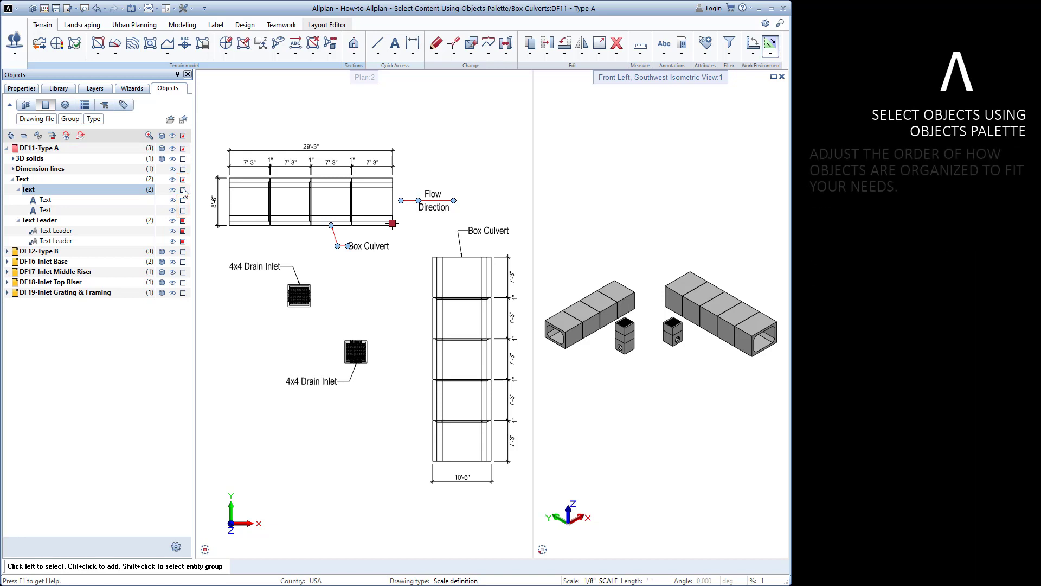
Clear the selection, collapse the tree and reorder sort levels to Group, Type, Drawing file
left_click(183, 137)
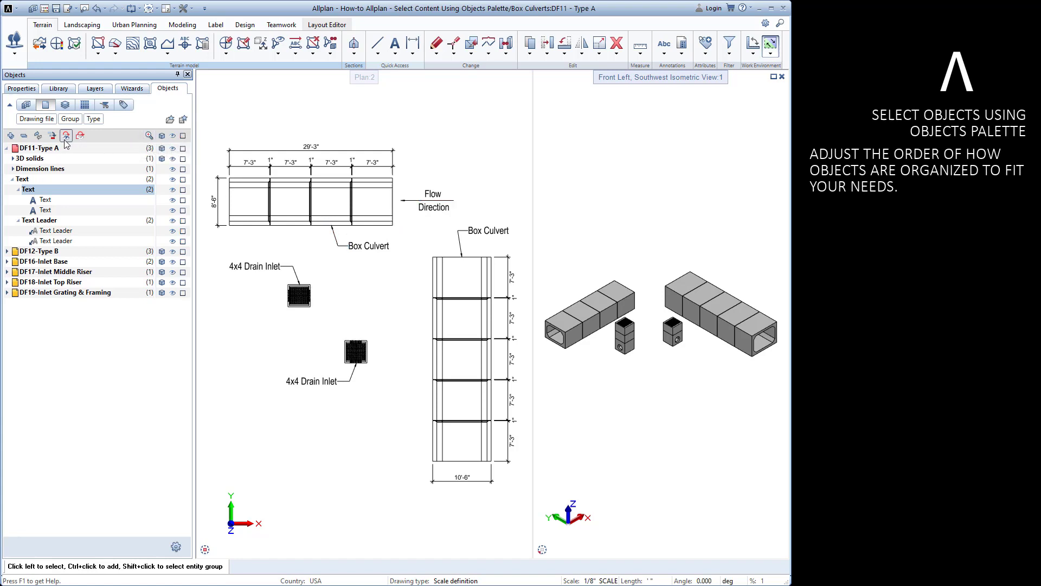
left_click(24, 149)
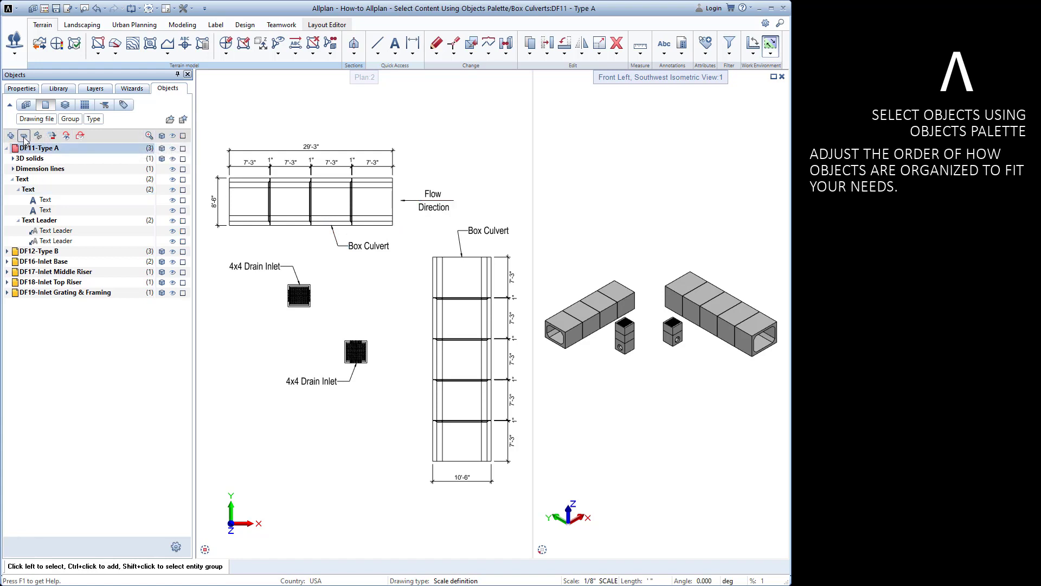
left_click(24, 136)
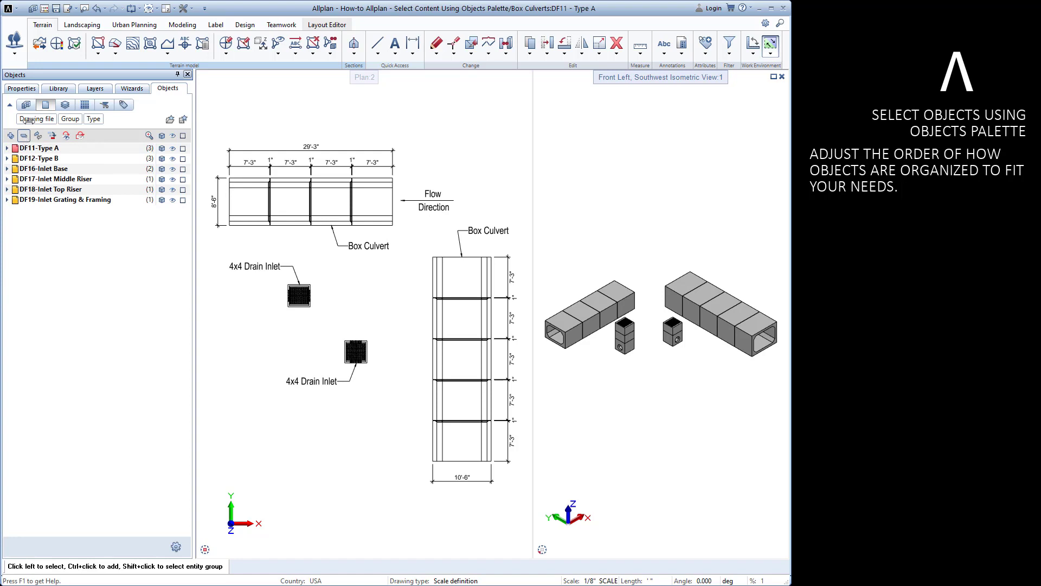
left_click_drag(31, 119, 104, 117)
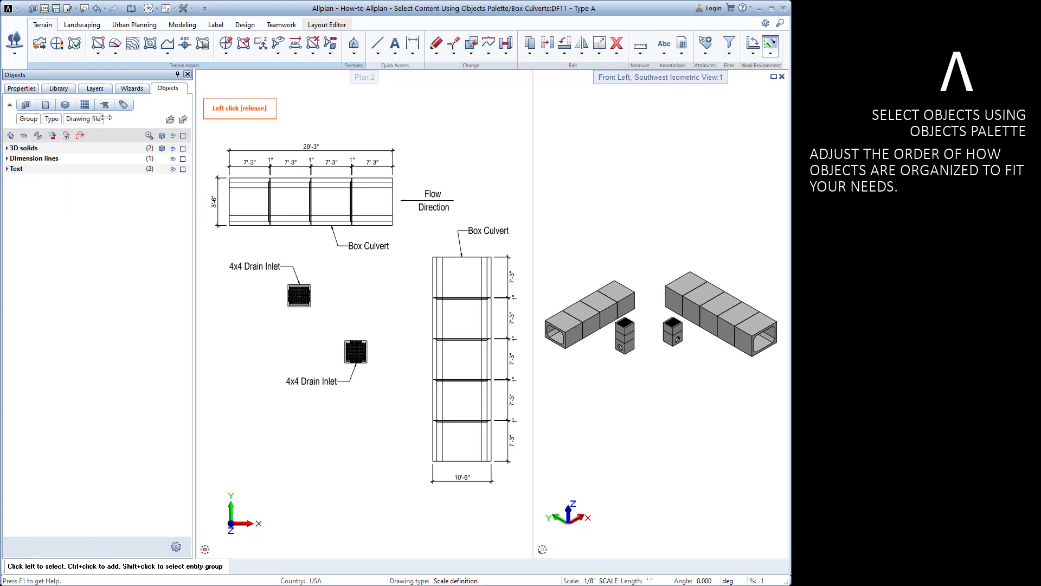
Expand Text into its DF11, DF12 and DF16 drawing files, then select and deselect all text objects
left_click(7, 169)
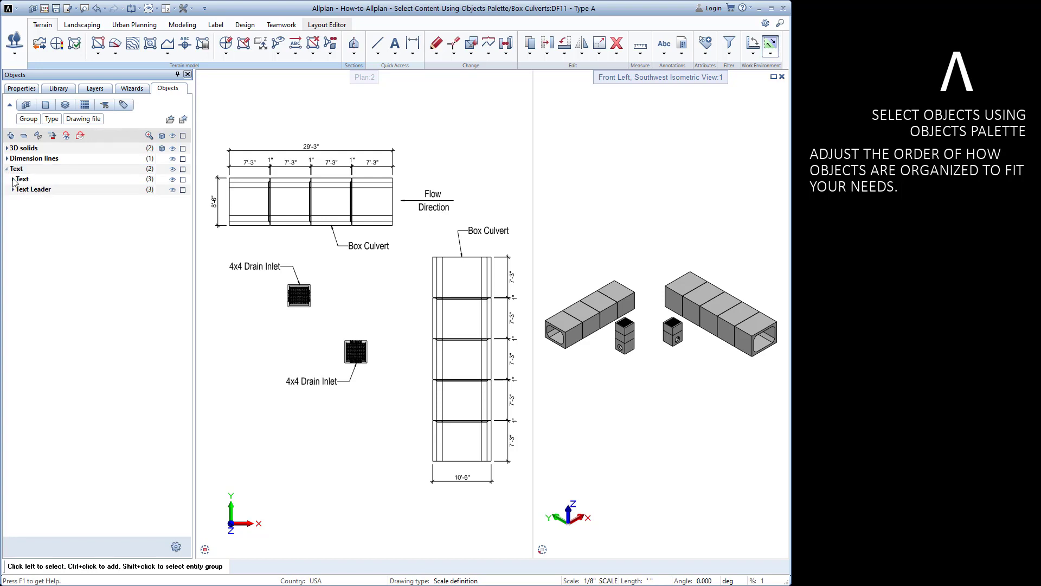
left_click(14, 180)
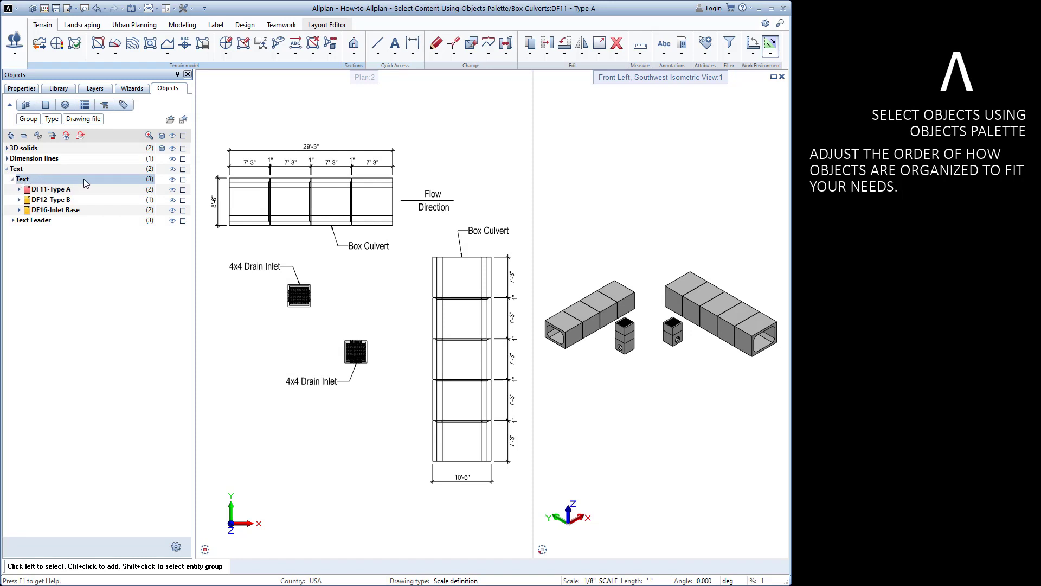
left_click(183, 180)
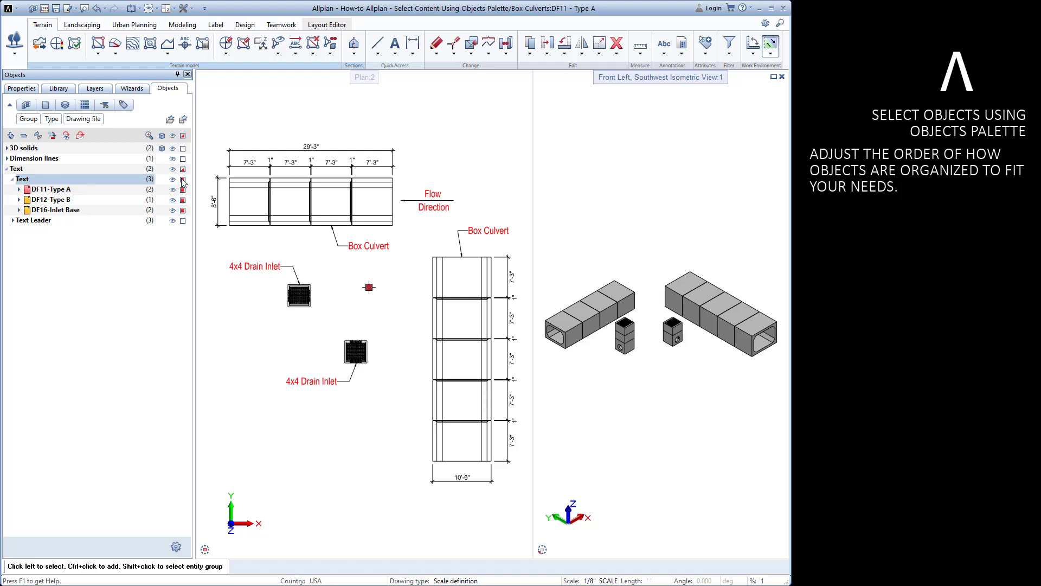
left_click(183, 181)
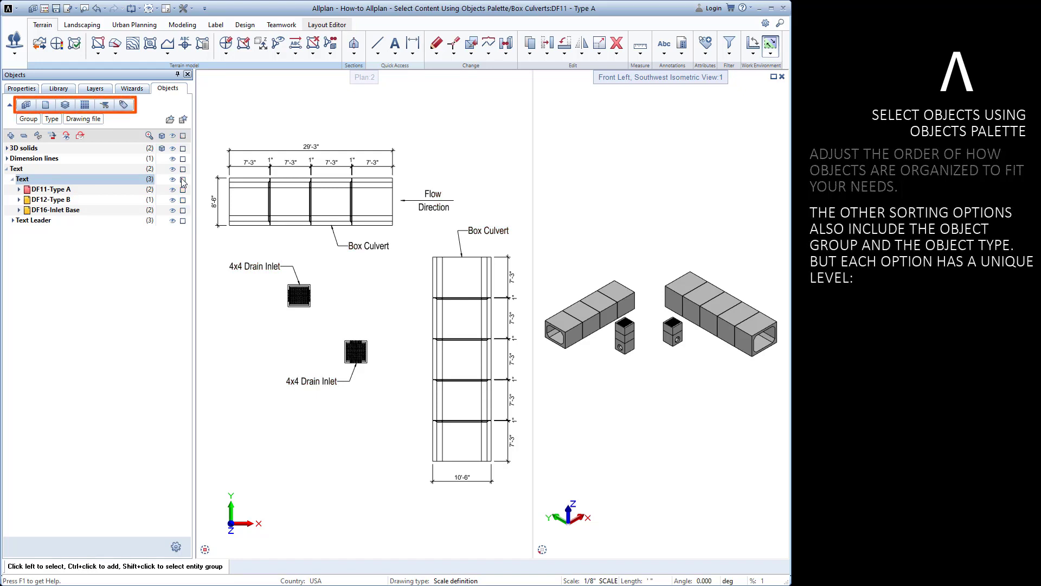
Collapse Text and try topology, layer, material and trade sorting, ending with sort by name
left_click(6, 169)
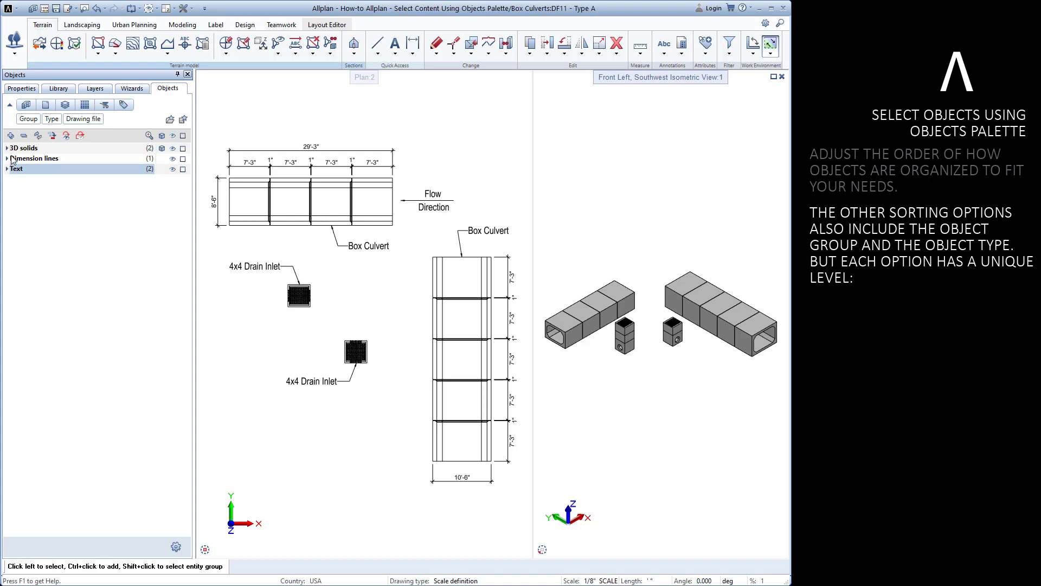
left_click(26, 105)
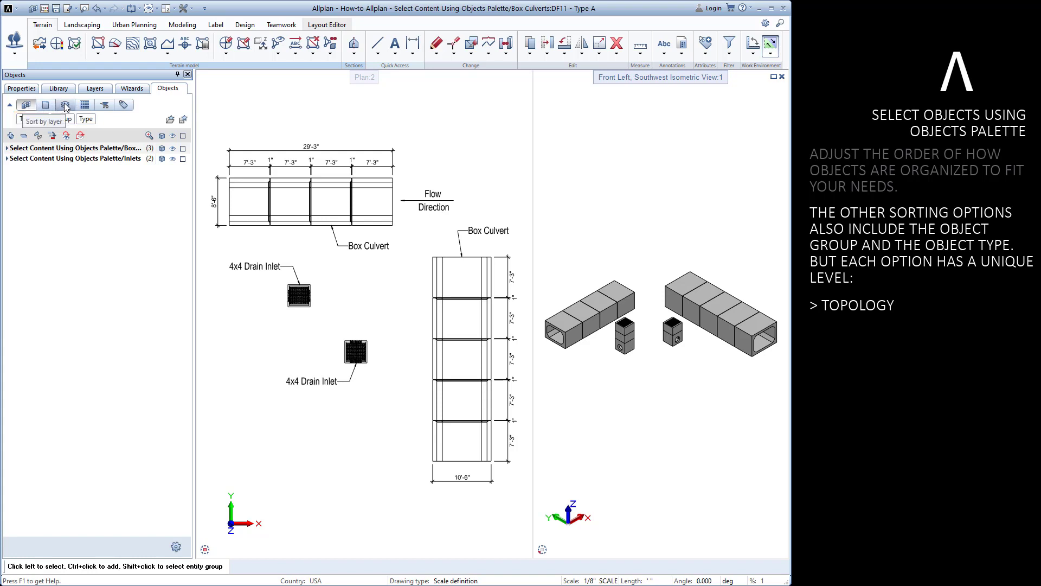
left_click(66, 106)
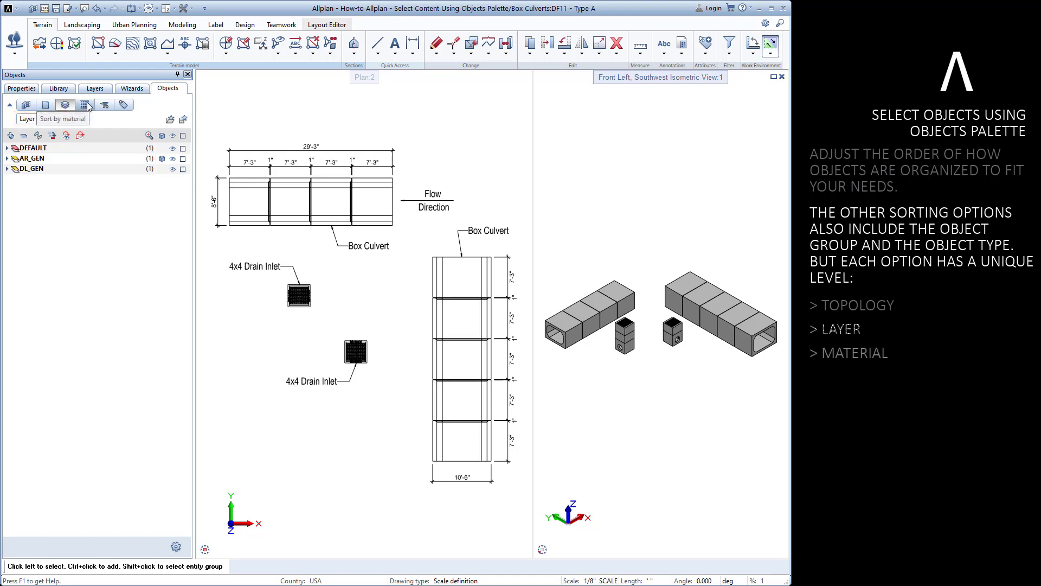
left_click(85, 105)
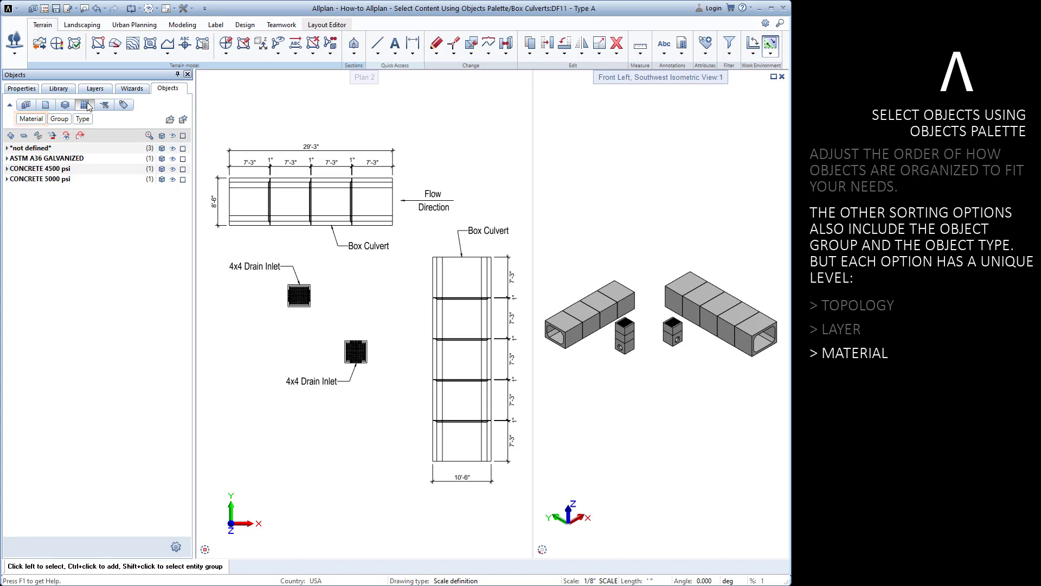
left_click(105, 105)
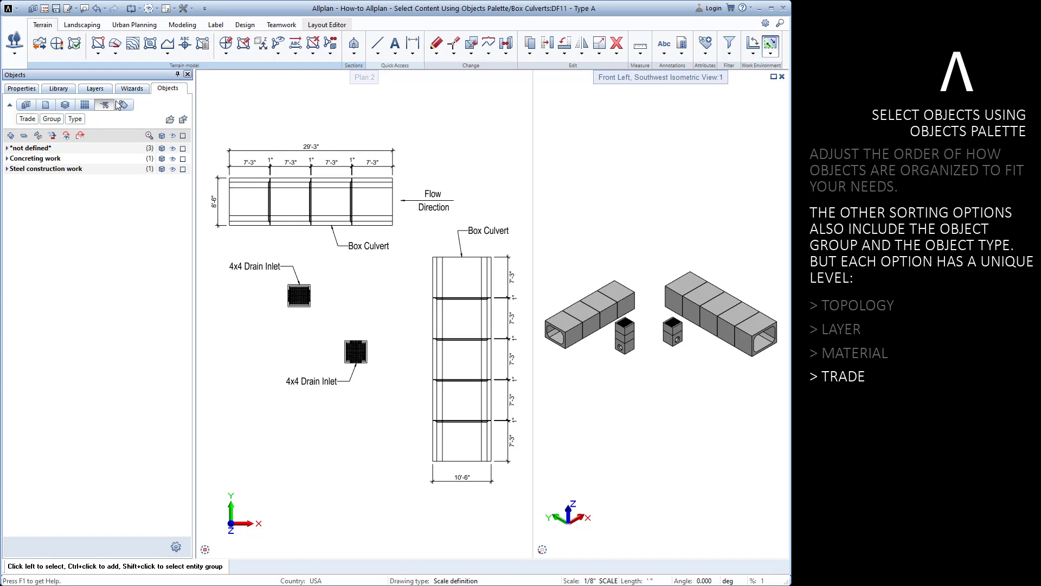
left_click(123, 104)
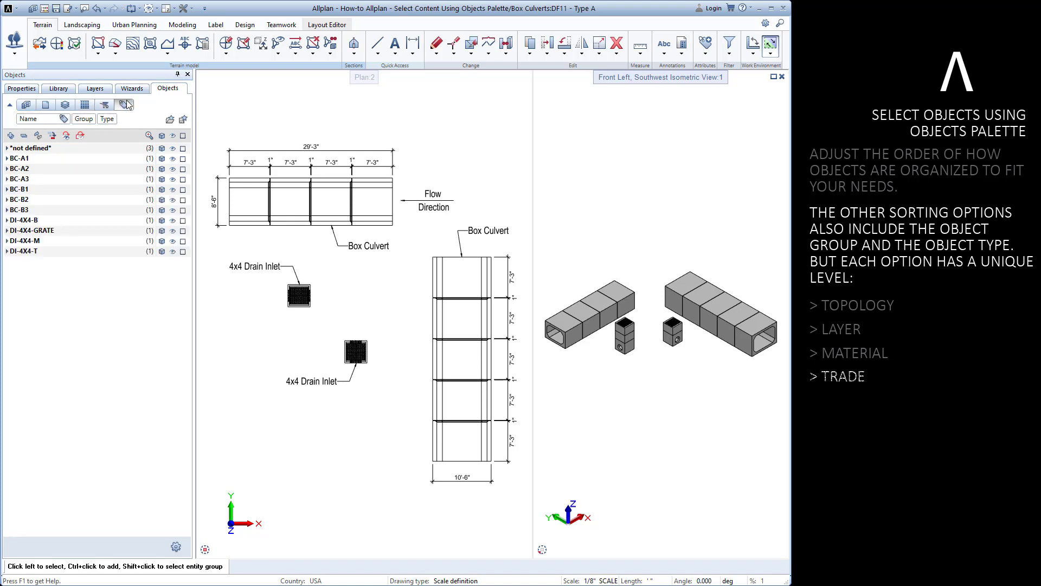